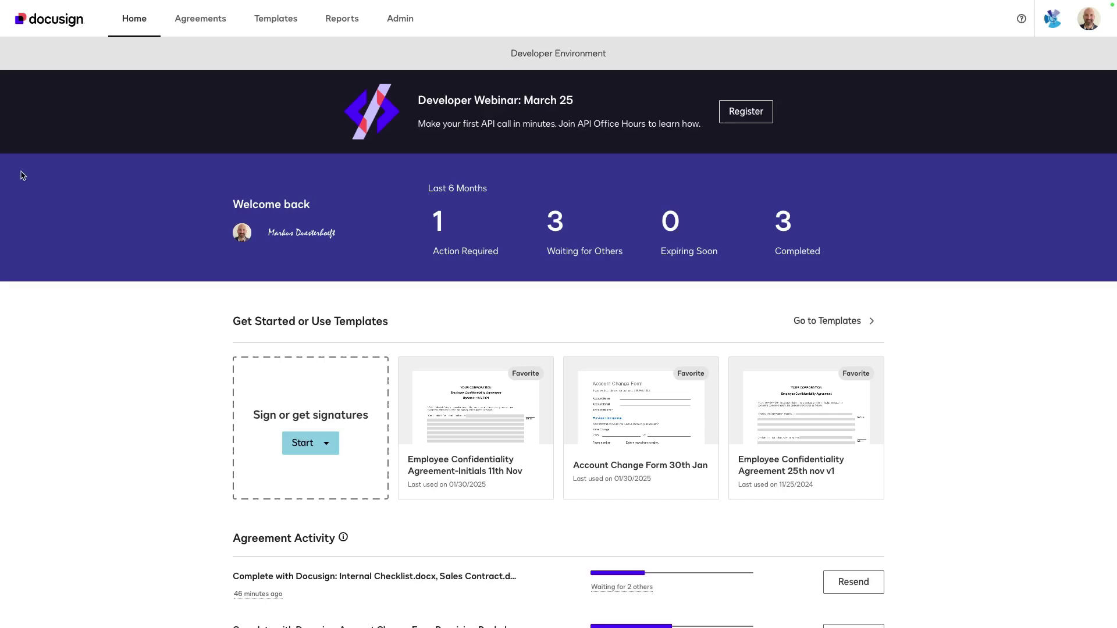
- Go to Admin's Sending Settings and scroll down to the Document Visibility option
{"action": "left_click", "coordinate": [397, 22]}
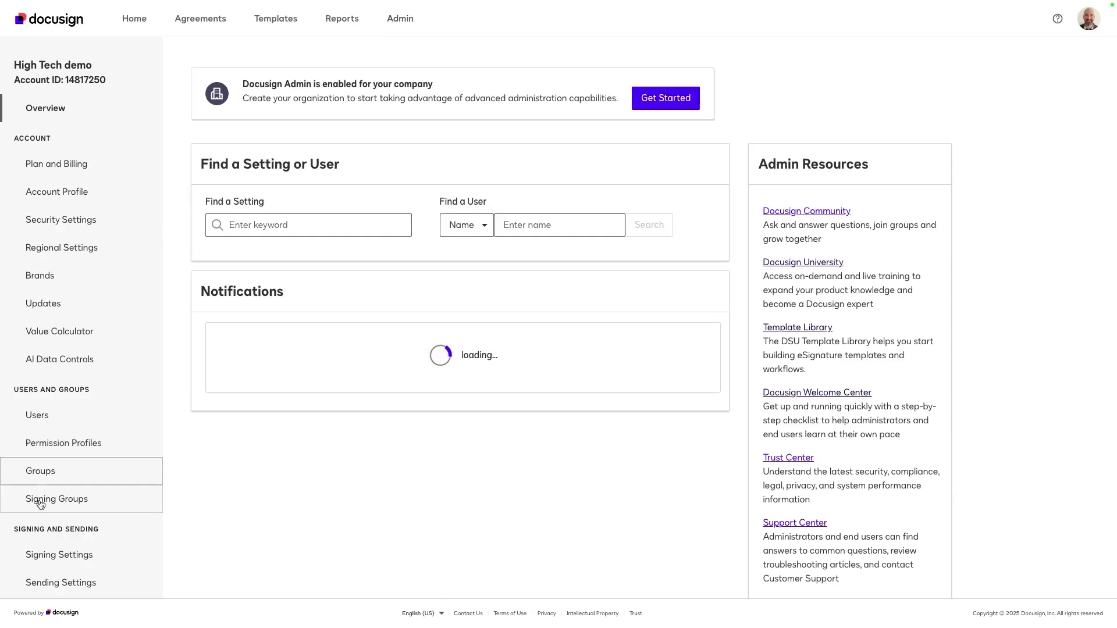
{"action": "left_click", "coordinate": [53, 580]}
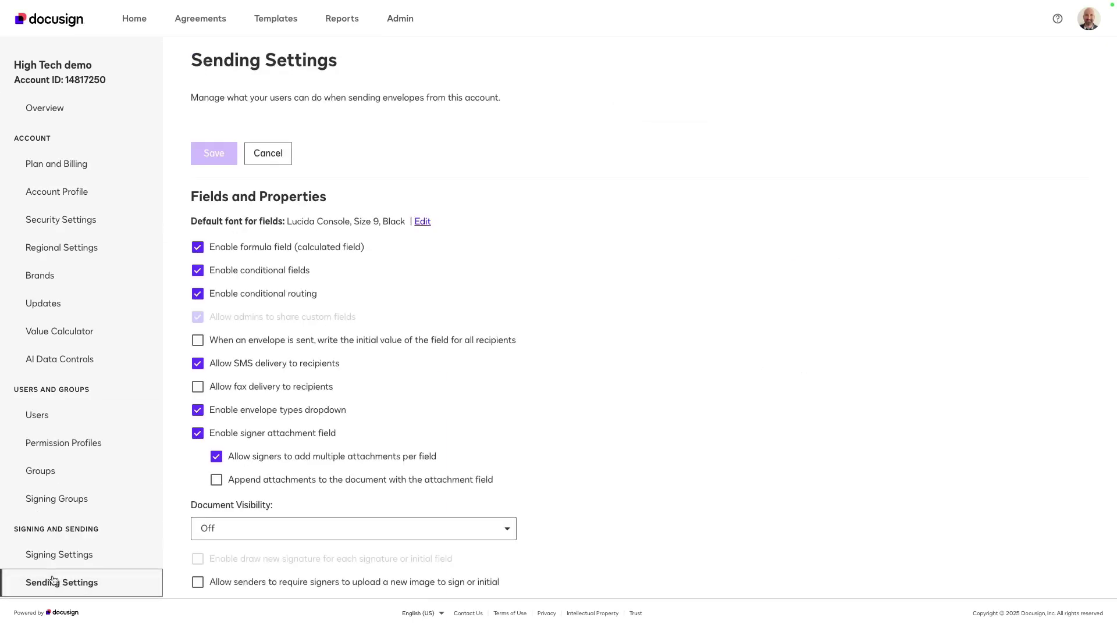
{"action": "scroll", "coordinate": [232, 510], "scroll_direction": "down", "scroll_amount": 3}
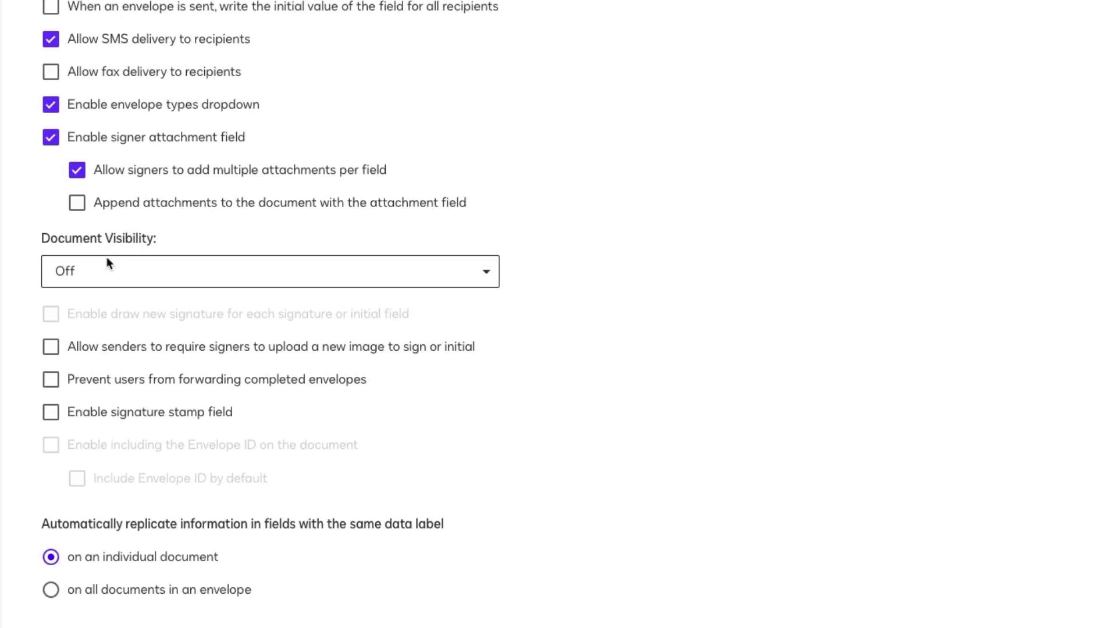
- Expand the Document Visibility dropdown, which is currently set to Off
{"action": "left_click", "coordinate": [107, 263]}
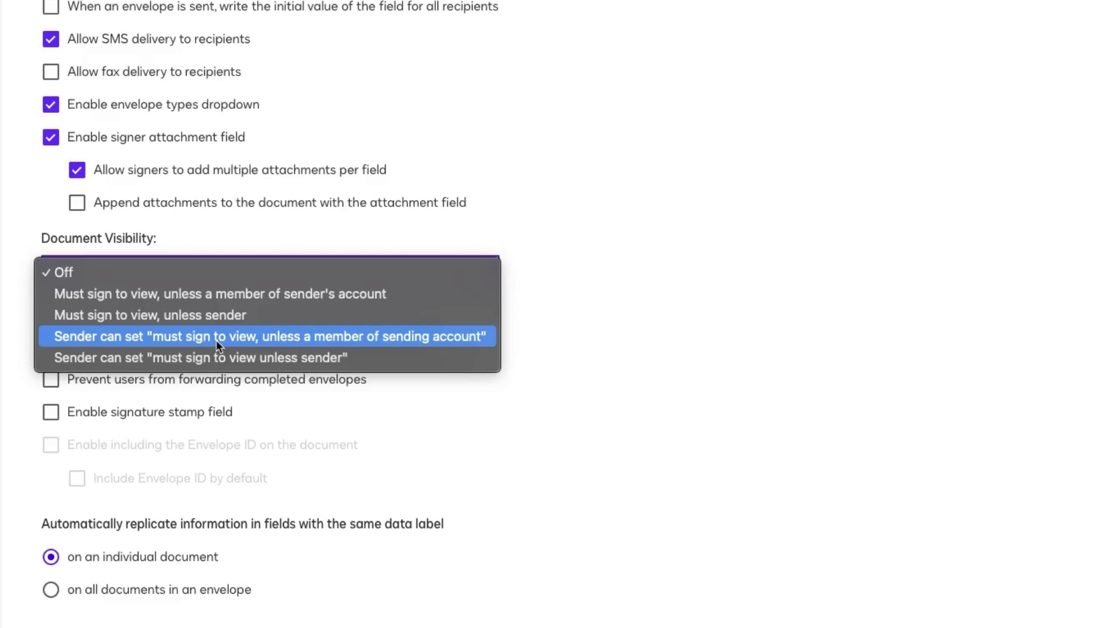
- Set Document Visibility to 'Sender can set must sign to view, unless a member of sending account' and save
{"action": "left_click", "coordinate": [216, 340]}
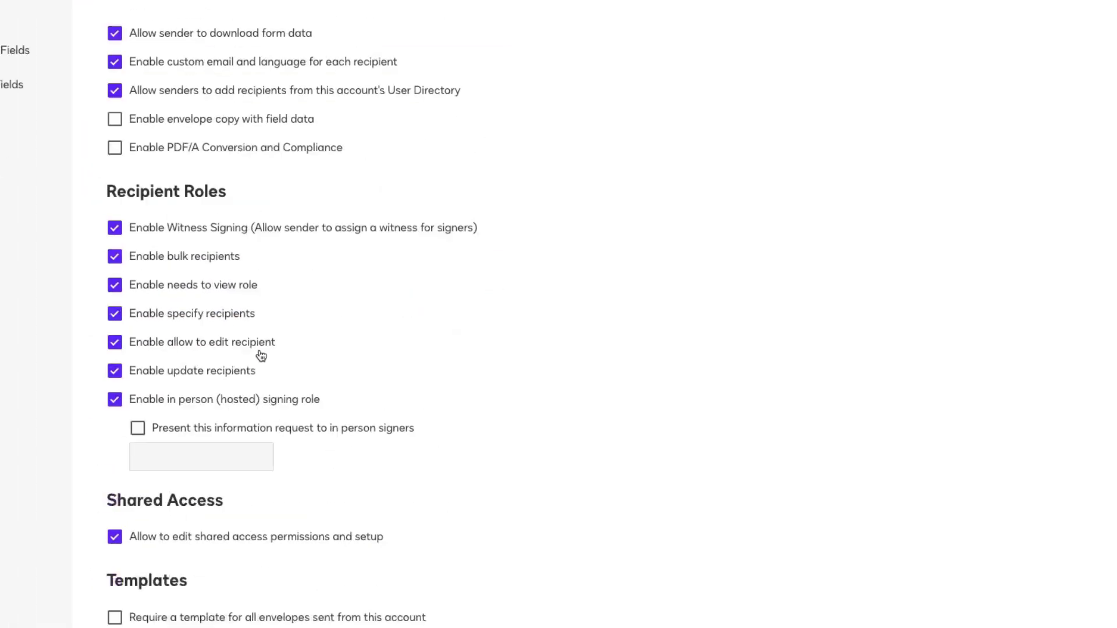
{"action": "scroll", "coordinate": [261, 356], "scroll_direction": "down", "scroll_amount": 4}
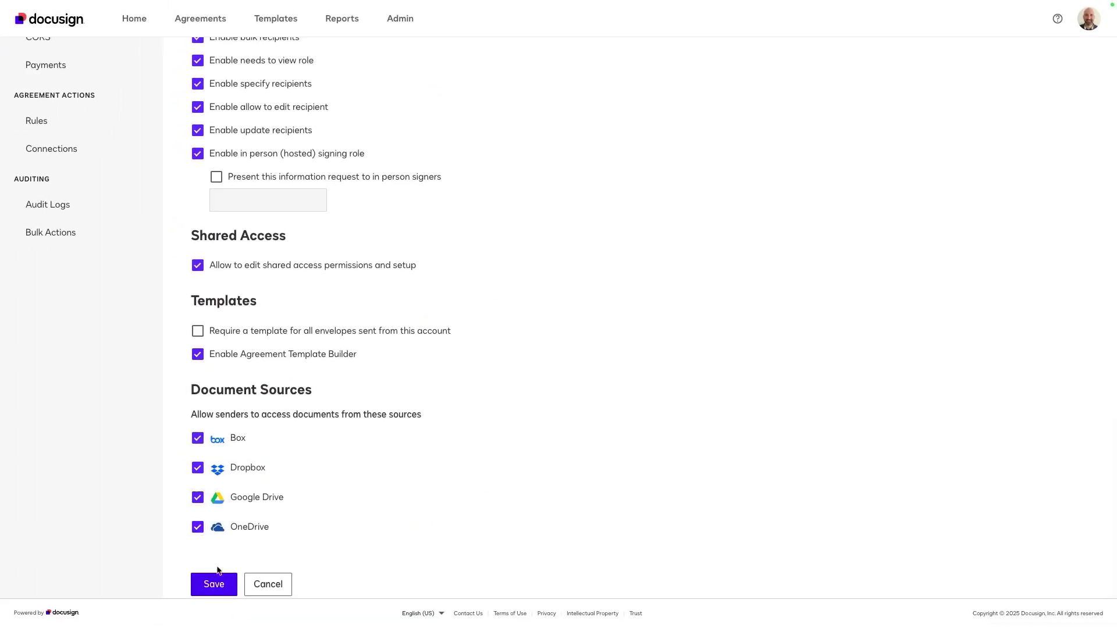
{"action": "left_click", "coordinate": [216, 585]}
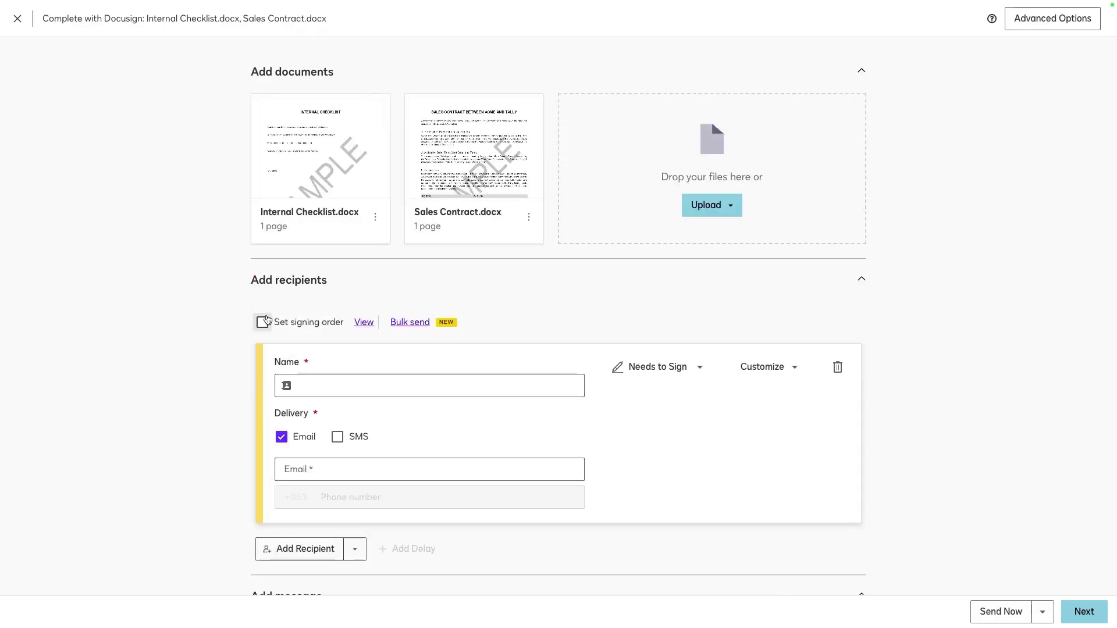
- Turn on signing order and add Signer One and Signer Two as the first two recipients
{"action": "left_click", "coordinate": [263, 322]}
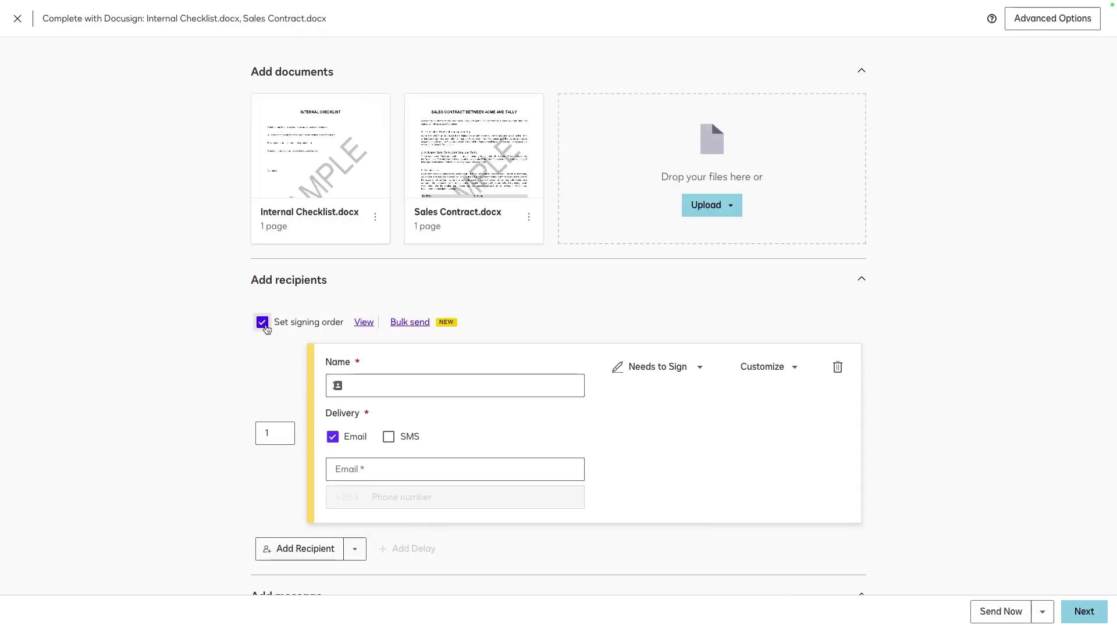
{"action": "left_click", "coordinate": [303, 552]}
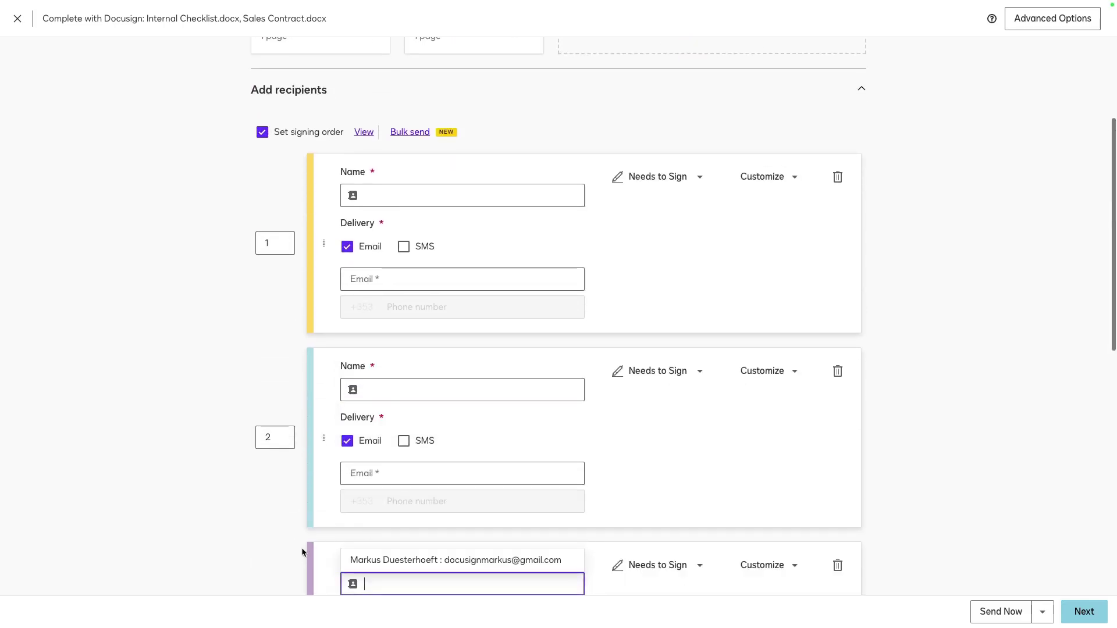
{"action": "scroll", "coordinate": [302, 552], "scroll_direction": "down", "scroll_amount": 2}
{"action": "left_click", "coordinate": [376, 122]}
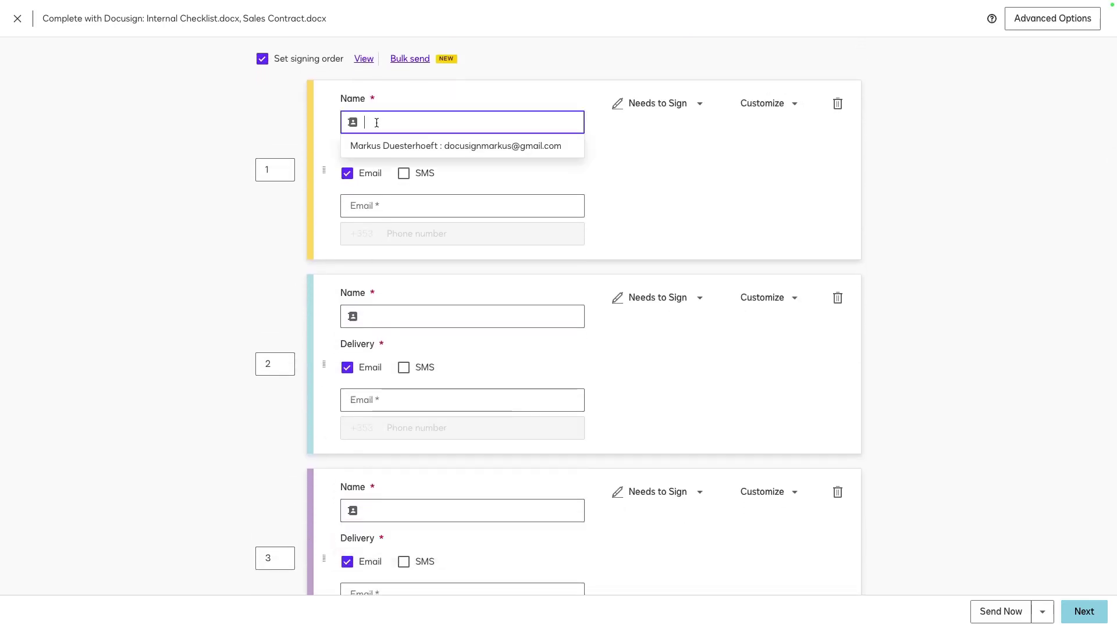
{"action": "type", "text": "Signer"}
{"action": "left_click", "coordinate": [402, 146]}
{"action": "left_click", "coordinate": [387, 313]}
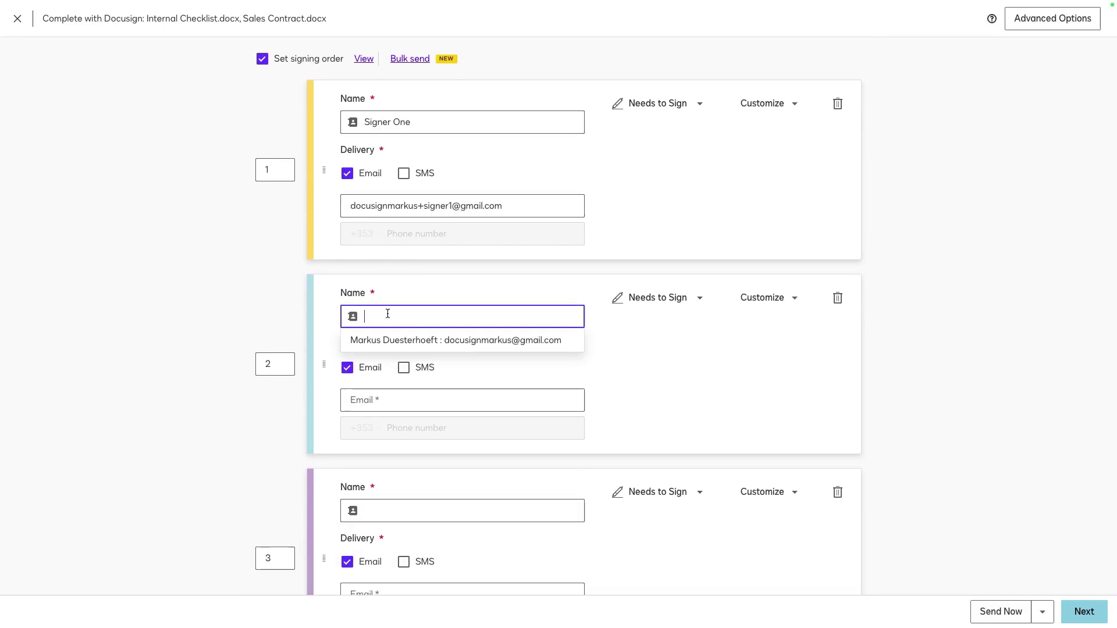
{"action": "type", "text": "Signer"}
{"action": "left_click", "coordinate": [391, 361]}
- Add CC Recipient as the third recipient with the Receives a Copy role
{"action": "left_click", "coordinate": [379, 510]}
{"action": "type", "text": "CC"}
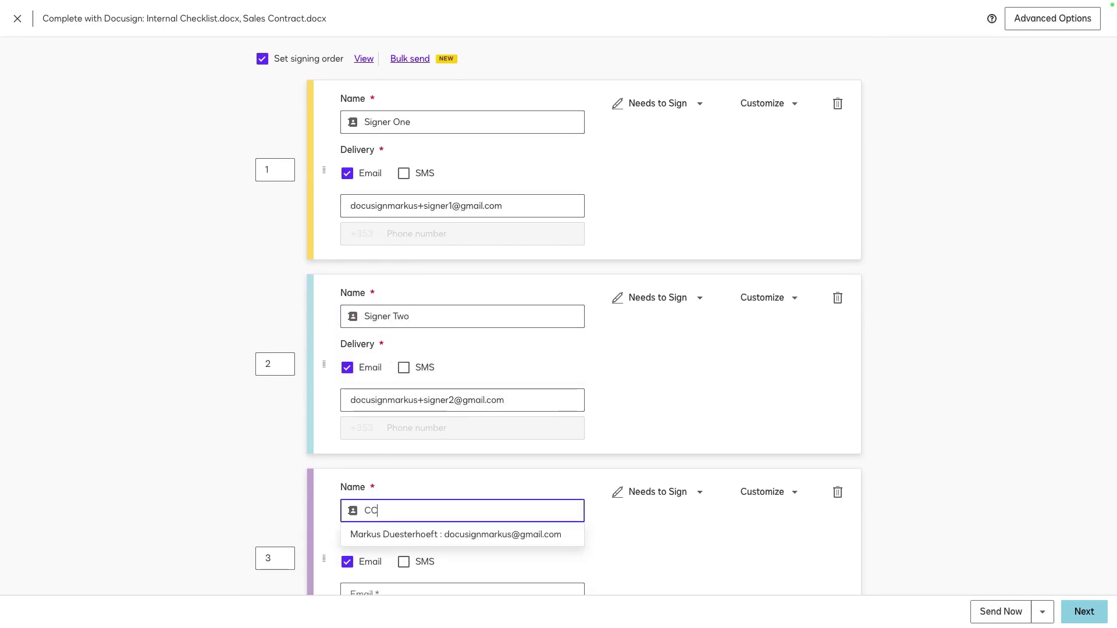
{"action": "left_click", "coordinate": [388, 533]}
{"action": "left_click", "coordinate": [646, 494]}
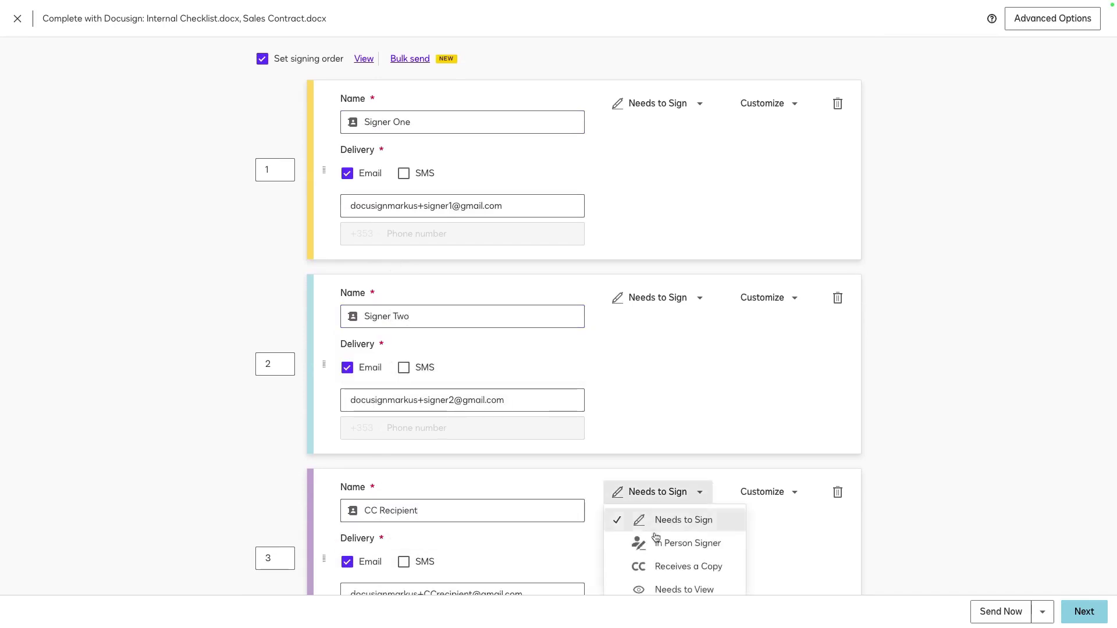
{"action": "left_click", "coordinate": [673, 566]}
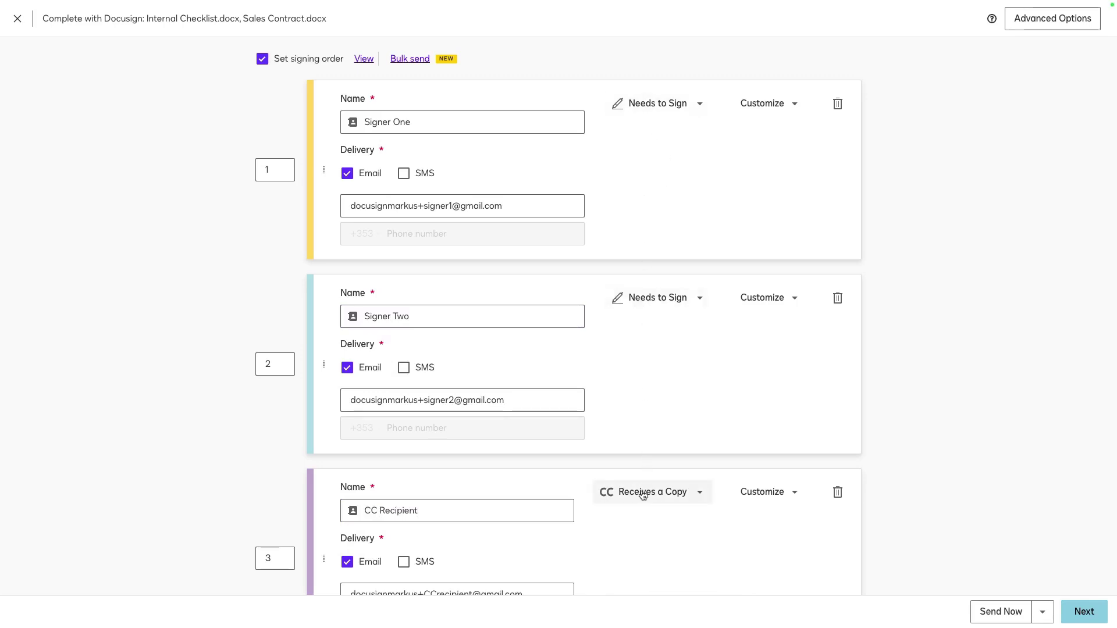
{"action": "scroll", "coordinate": [541, 322], "scroll_direction": "up", "scroll_amount": 3}
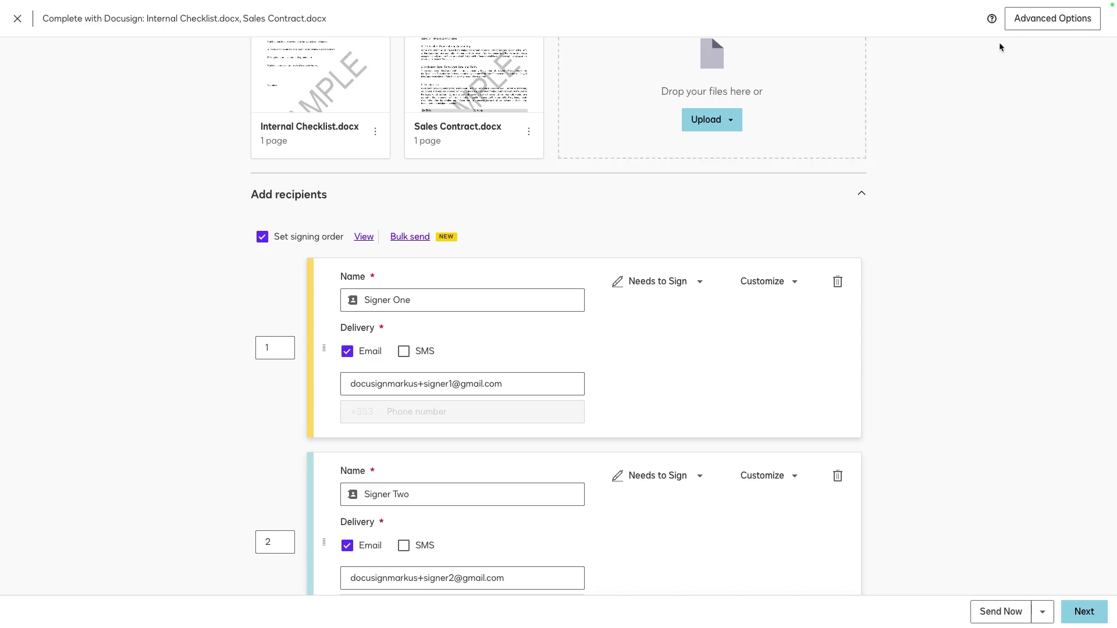
- Enable 'Recipients must be signers to view signed documents' in Advanced Options, save, and continue with Next
{"action": "left_click", "coordinate": [1022, 24]}
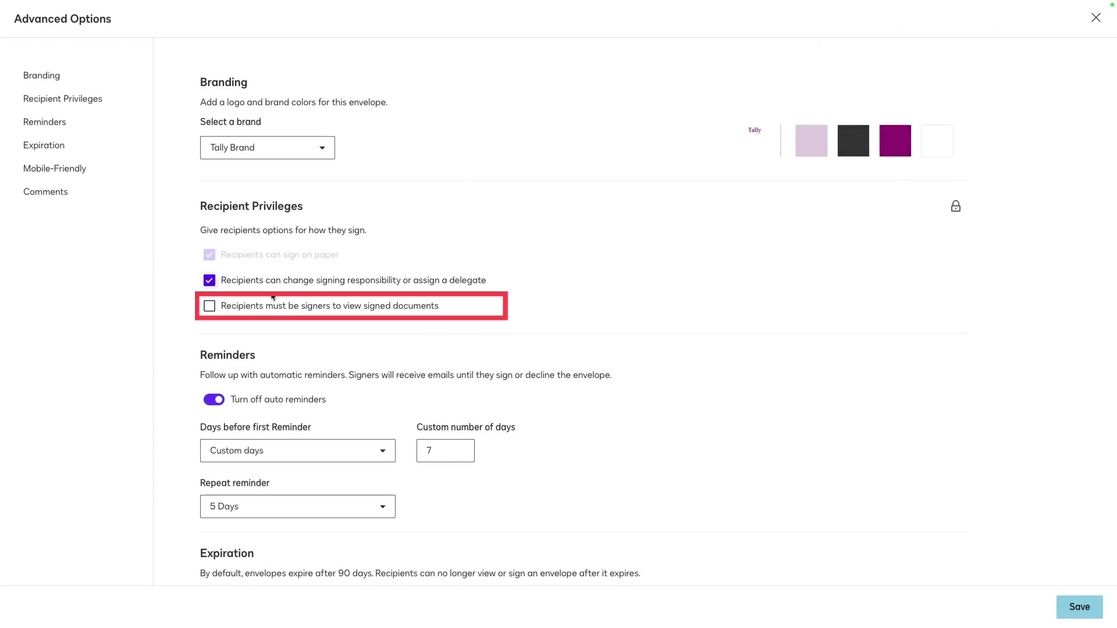
{"action": "left_click", "coordinate": [211, 308]}
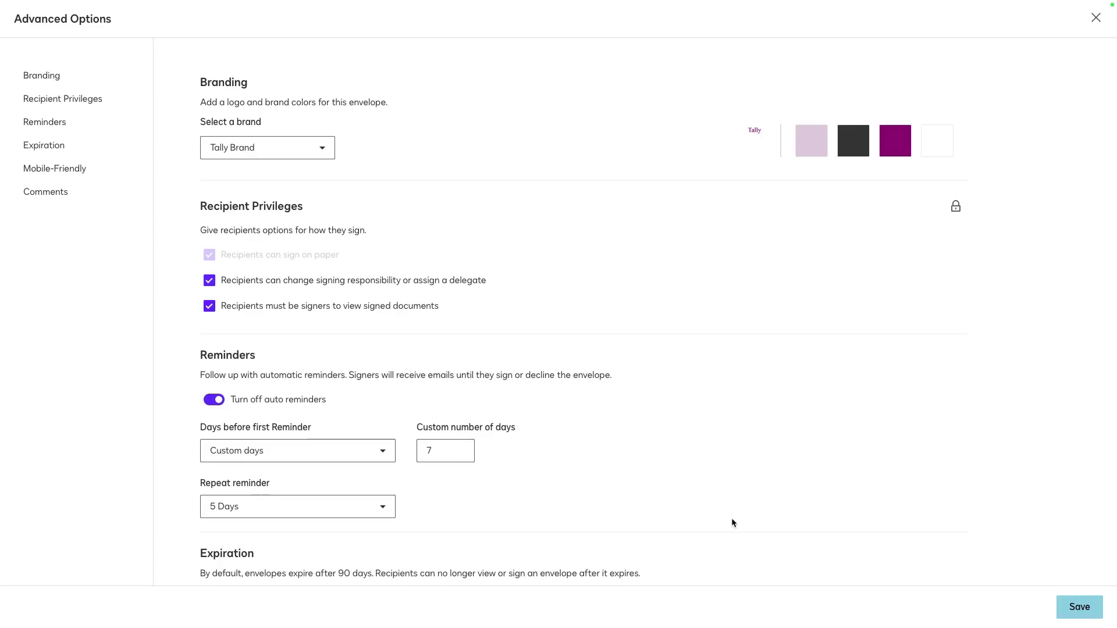
{"action": "left_click", "coordinate": [1087, 606]}
{"action": "left_click", "coordinate": [1086, 611]}
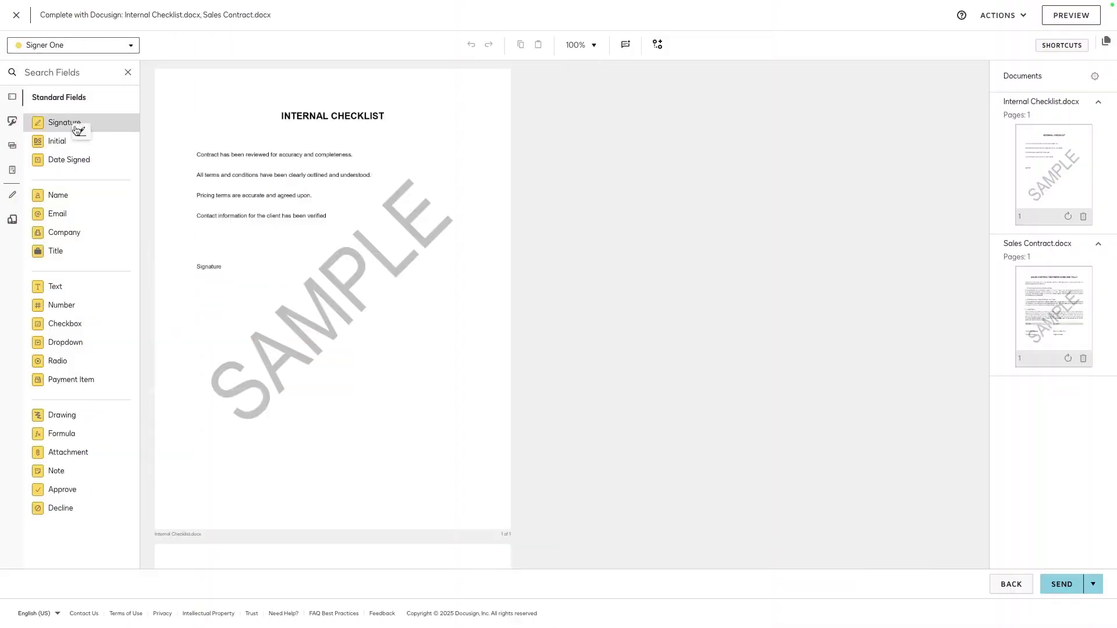
- Place Signer One signatures on the checklist and under By Tally, and Signer Two's under By Acme
{"action": "mouse_move", "coordinate": [75, 129]}
{"action": "left_mouse_down"}
{"action": "mouse_move", "coordinate": [213, 239]}
{"action": "mouse_move", "coordinate": [198, 240]}
{"action": "left_mouse_up"}
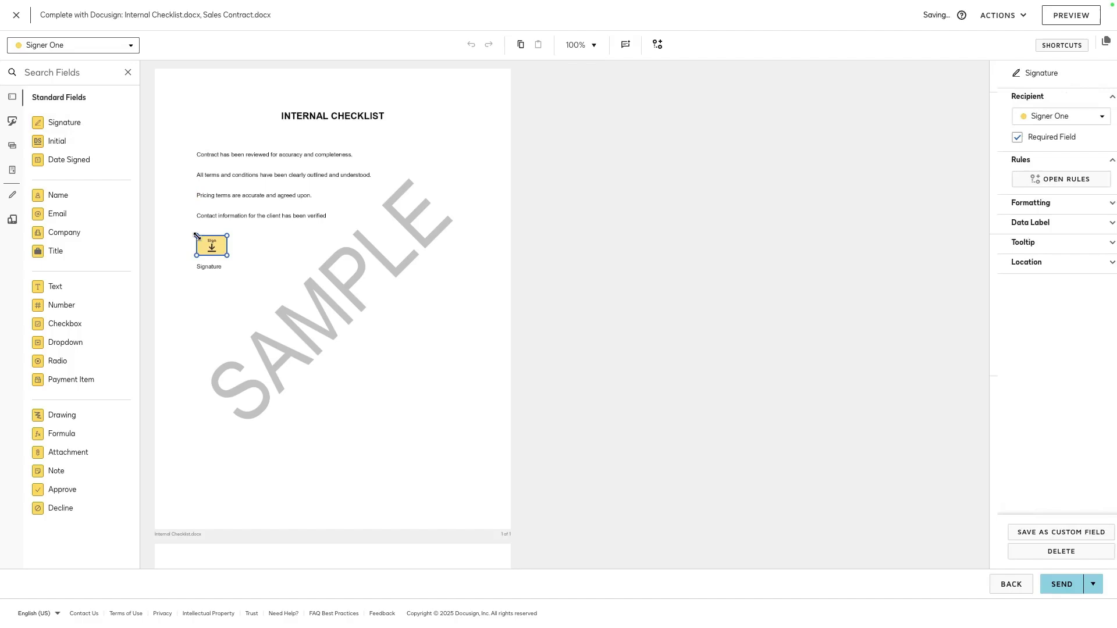
{"action": "scroll", "coordinate": [197, 236], "scroll_direction": "down", "scroll_amount": 8}
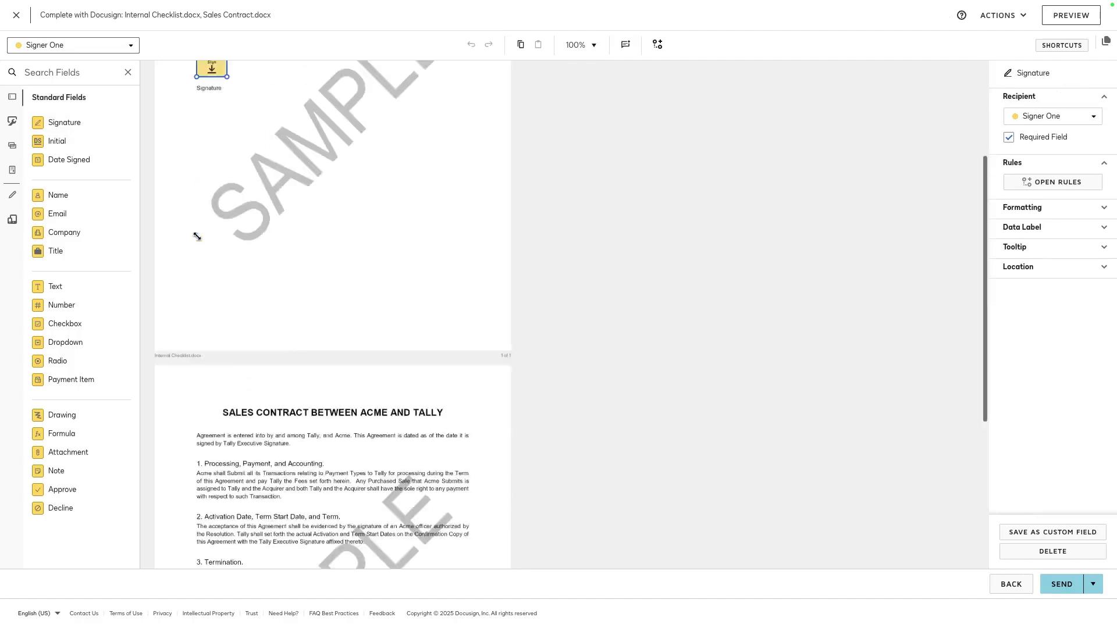
{"action": "mouse_move", "coordinate": [67, 129]}
{"action": "left_mouse_down"}
{"action": "mouse_move", "coordinate": [138, 287]}
{"action": "mouse_move", "coordinate": [194, 344]}
{"action": "mouse_move", "coordinate": [199, 366]}
{"action": "left_mouse_up"}
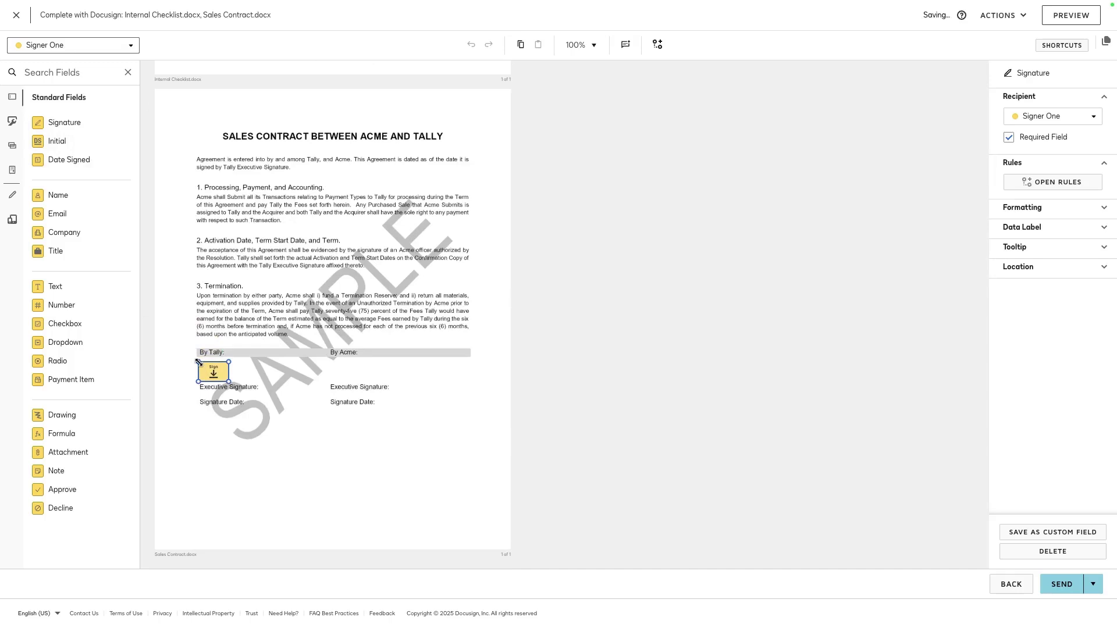
{"action": "left_click", "coordinate": [65, 50]}
{"action": "left_click", "coordinate": [61, 82]}
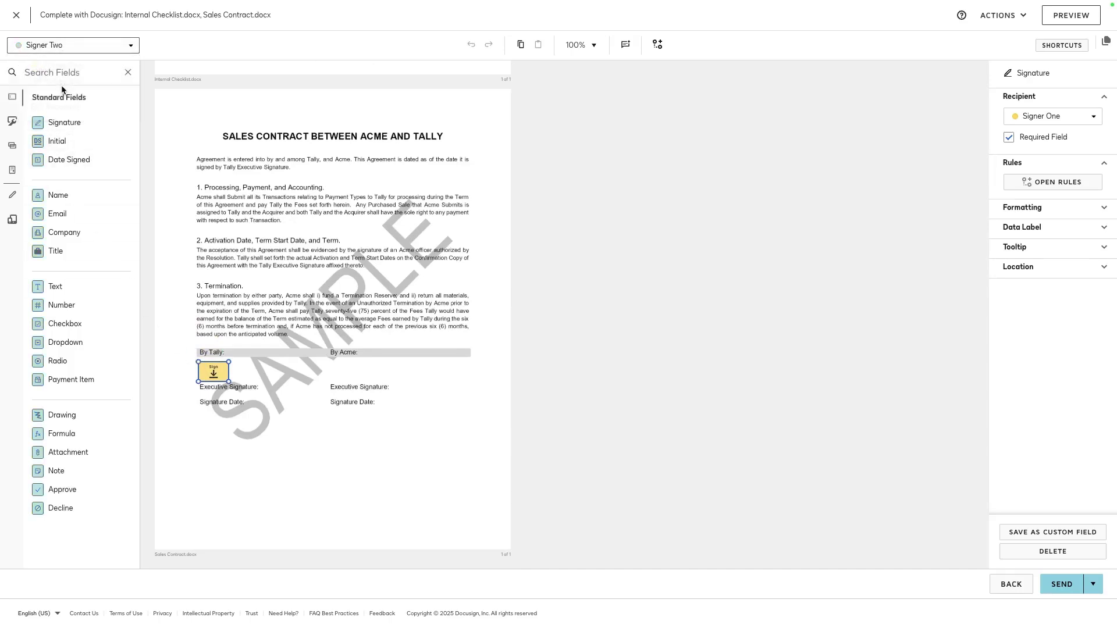
{"action": "left_click_drag", "start_coordinate": [63, 123], "coordinate": [330, 368]}
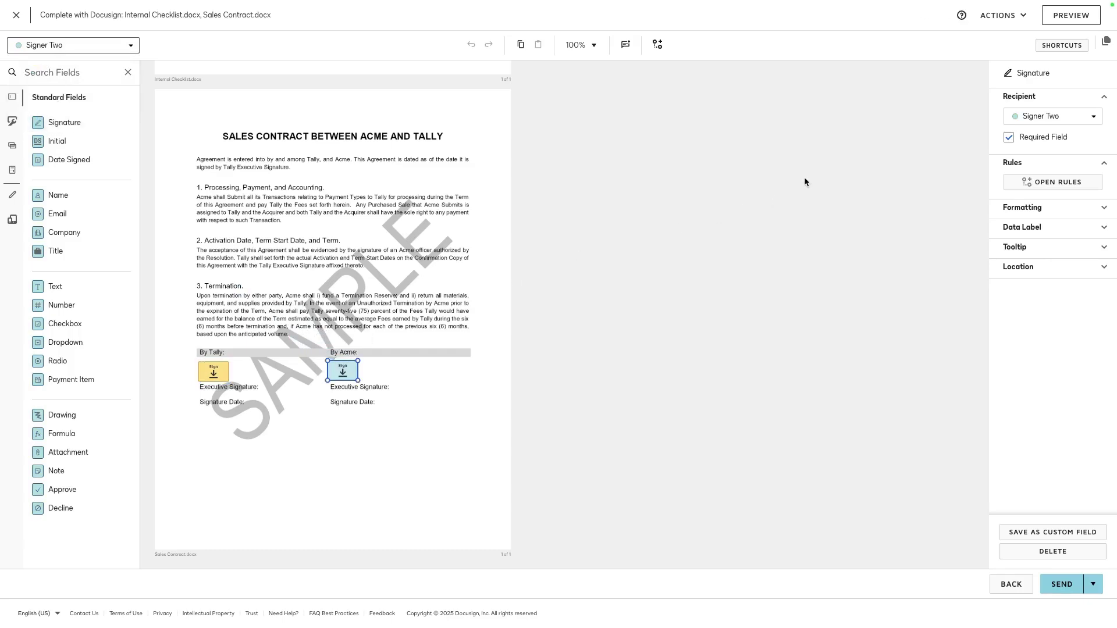
- Uncheck Internal Checklist for Signer Two and CC Recipient in Document Visibility, then send the envelope
{"action": "left_click", "coordinate": [406, 277]}
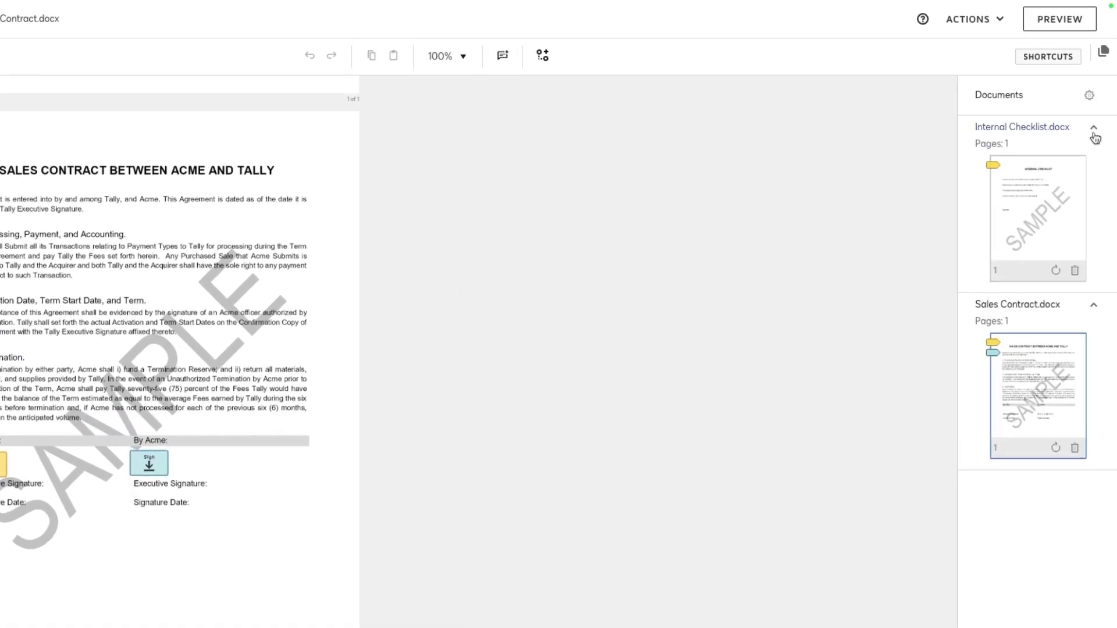
{"action": "left_click", "coordinate": [1090, 94]}
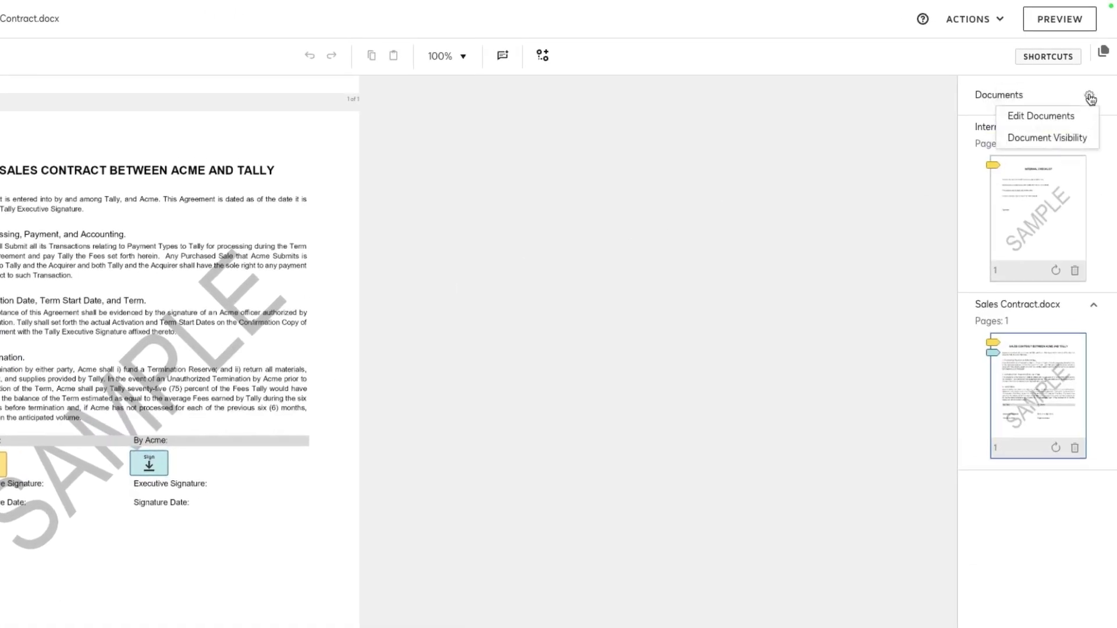
{"action": "left_click", "coordinate": [1061, 139]}
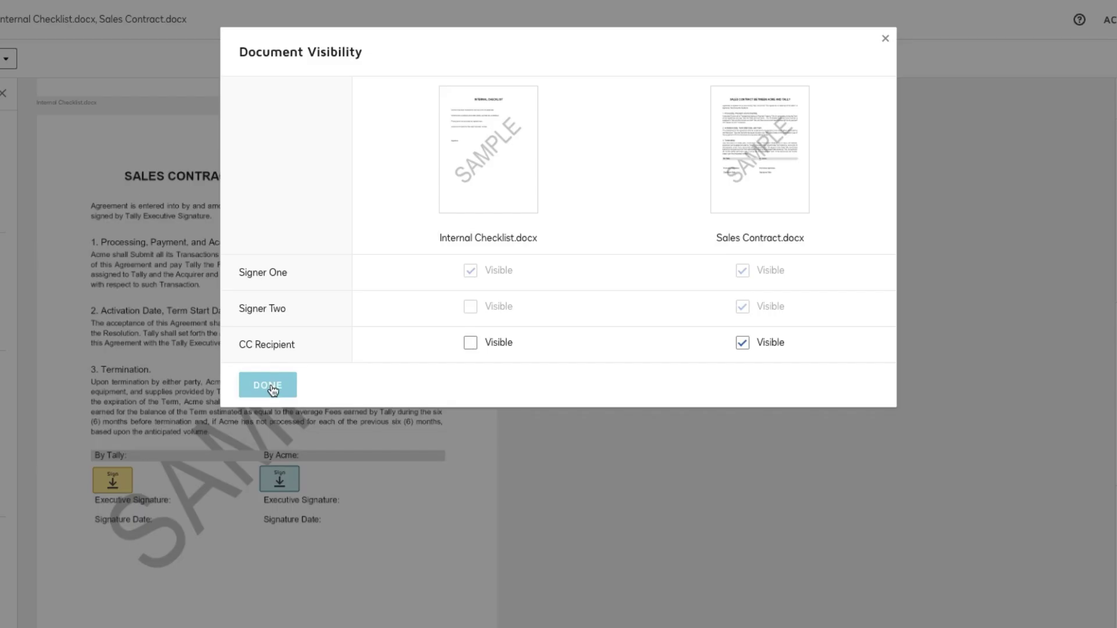
{"action": "left_click", "coordinate": [217, 457]}
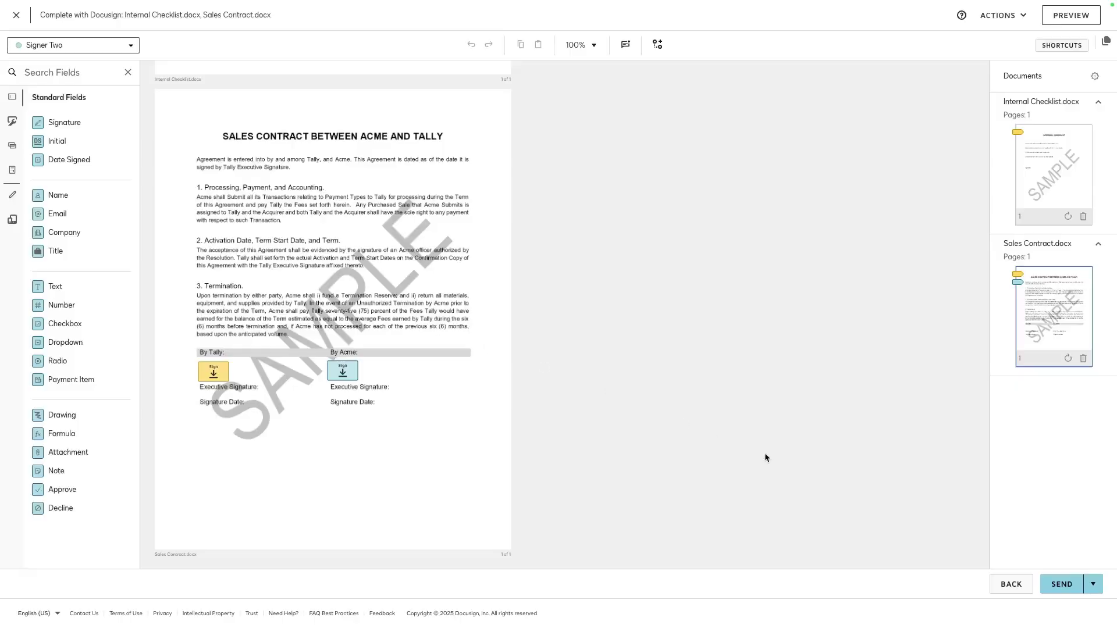
{"action": "left_click", "coordinate": [1068, 585]}
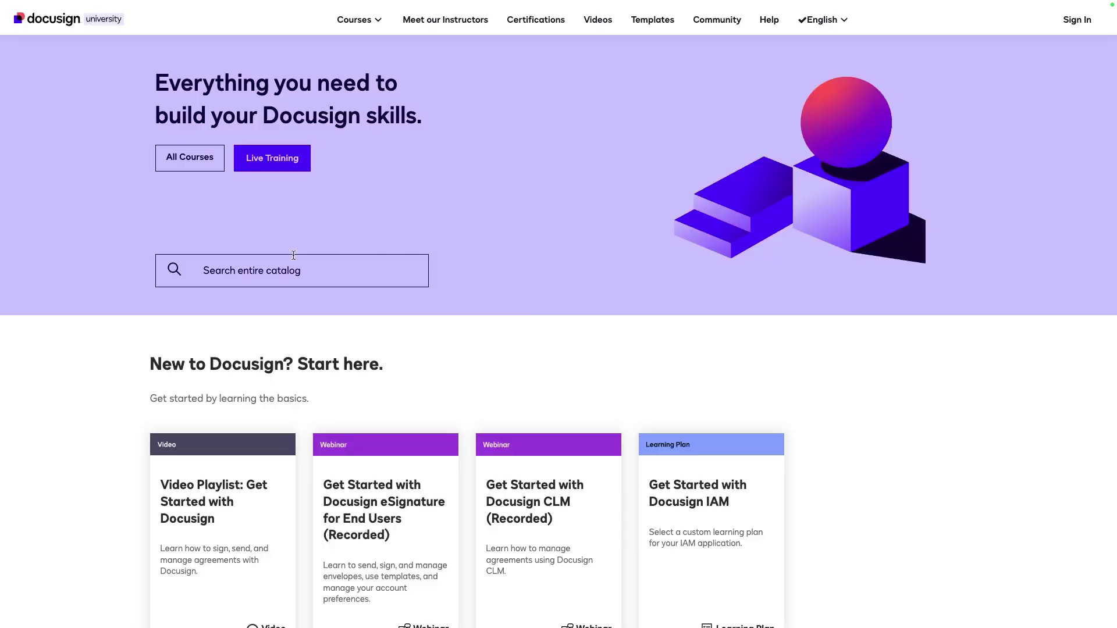
- Focus the course catalog search box, then bring up the Courses menu in the top navigation
{"action": "left_click", "coordinate": [281, 262]}
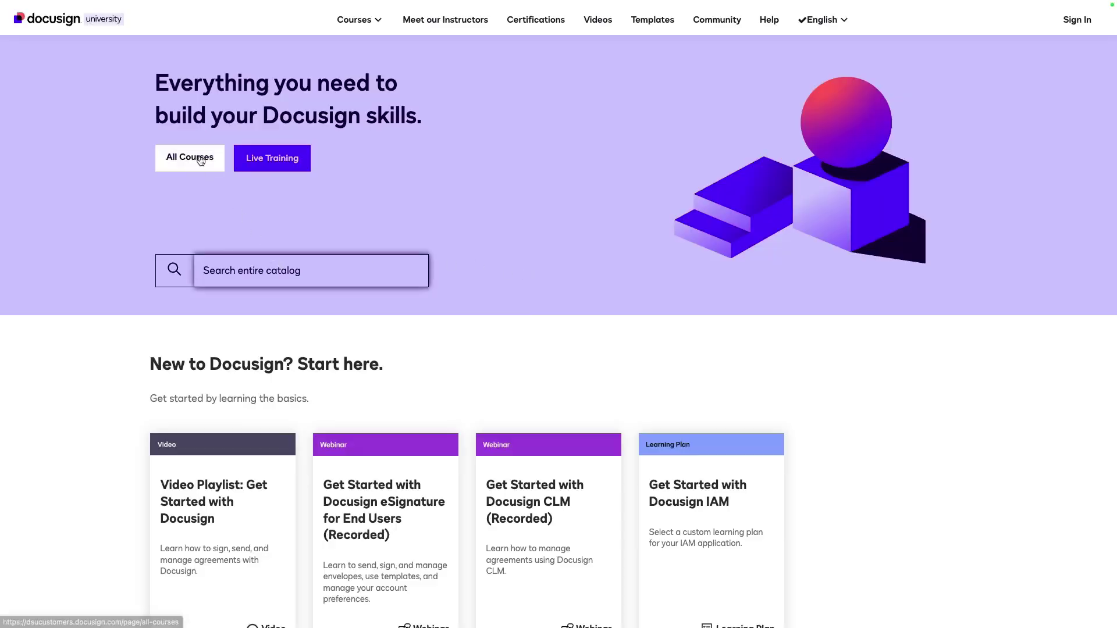
{"action": "mouse_move", "coordinate": [380, 26]}
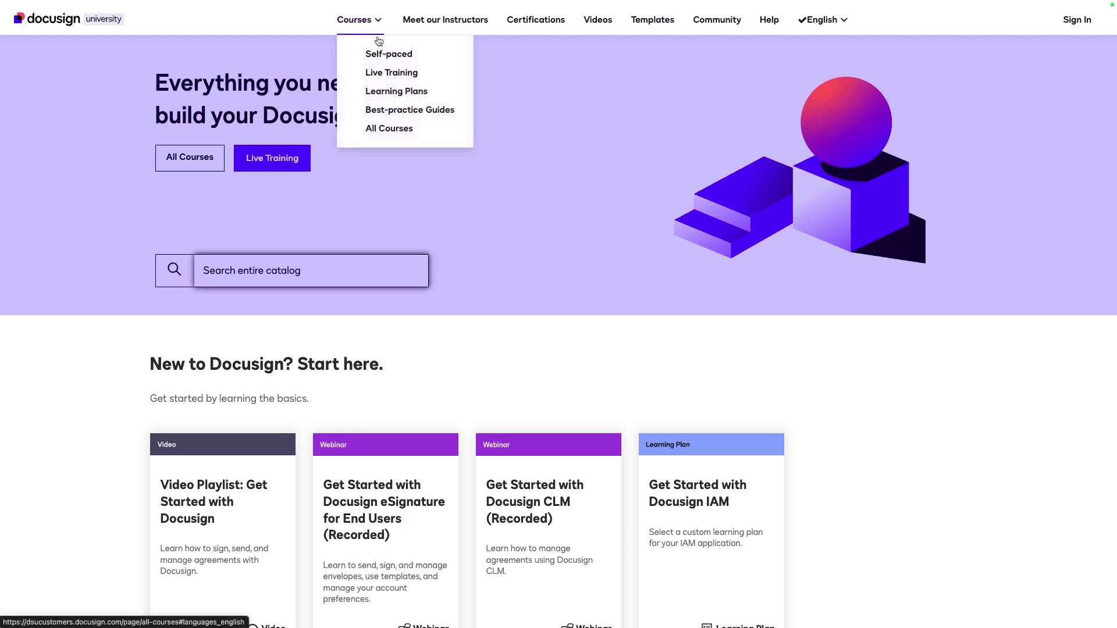